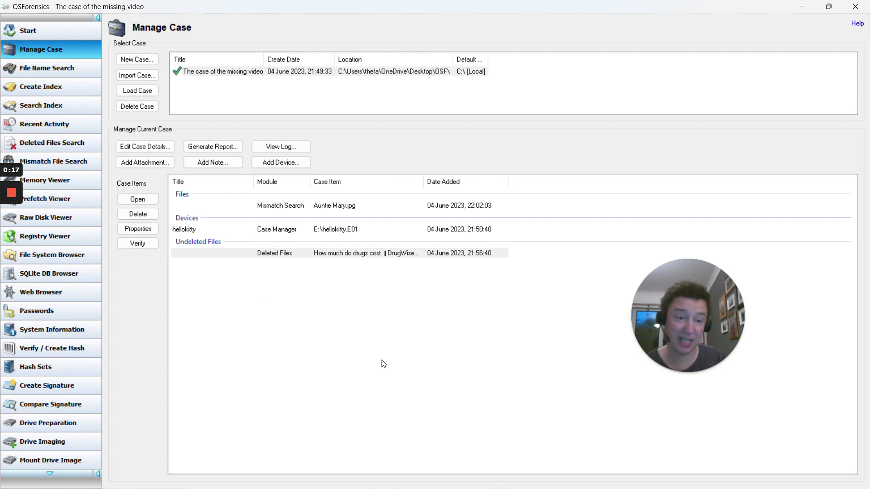
Select the hellokitty device in the case and start the Create Index wizard.
{"action": "left_click", "coordinate": [261, 229]}
{"action": "left_click", "coordinate": [58, 86]}
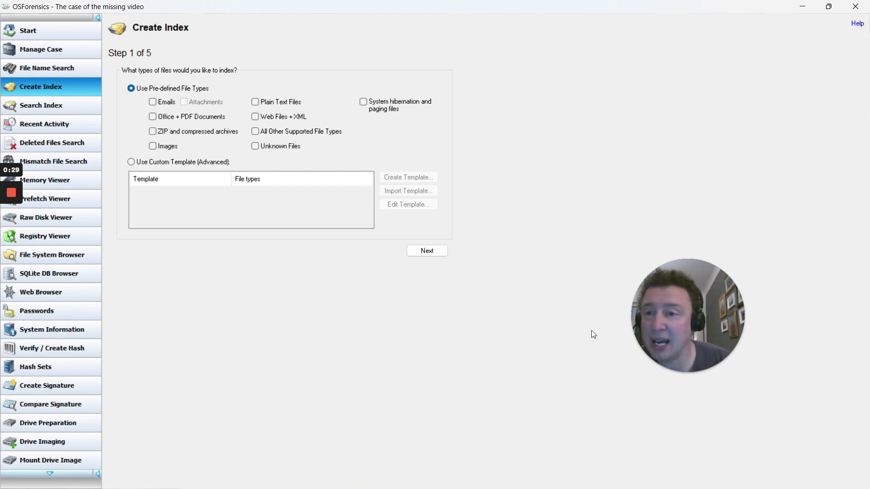
Include emails, attachments, ZIP archives, images, plain text, web files/XML and all other supported types.
{"action": "left_click", "coordinate": [153, 102]}
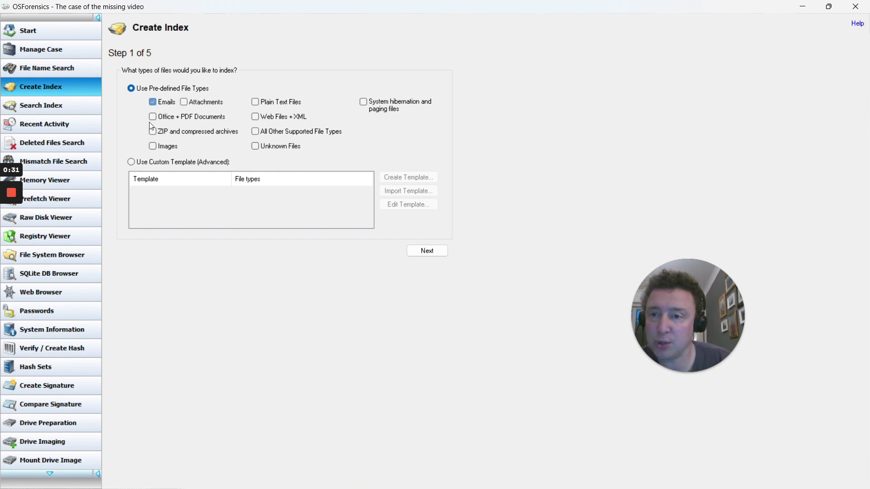
{"action": "left_click", "coordinate": [154, 132]}
{"action": "left_click", "coordinate": [152, 146]}
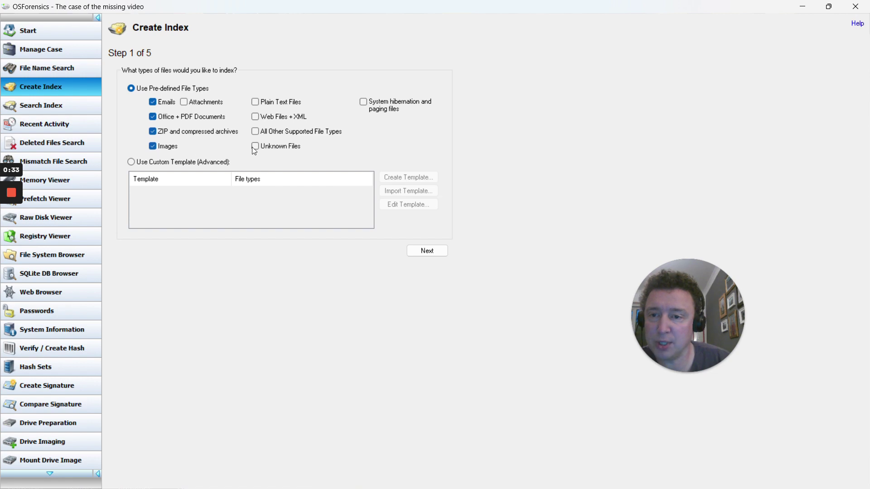
{"action": "left_click", "coordinate": [256, 132]}
{"action": "left_click", "coordinate": [256, 117]}
{"action": "left_click", "coordinate": [257, 103]}
{"action": "left_click", "coordinate": [185, 103]}
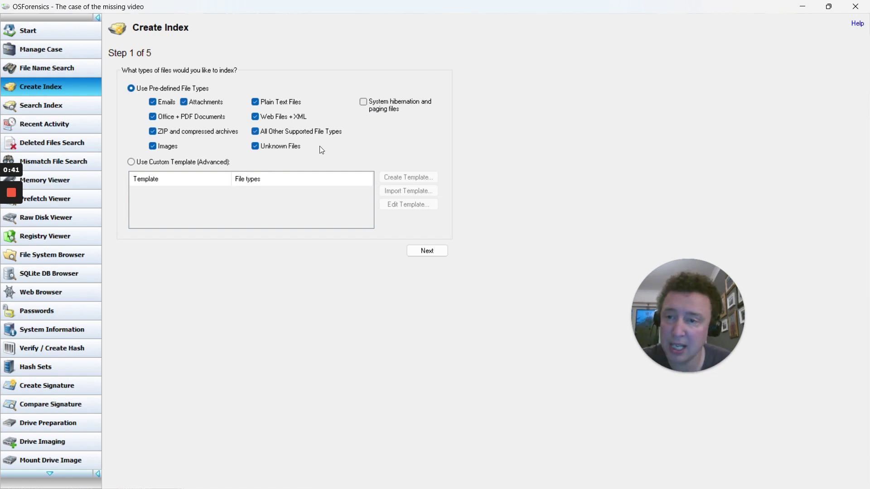
{"action": "left_click", "coordinate": [441, 253]}
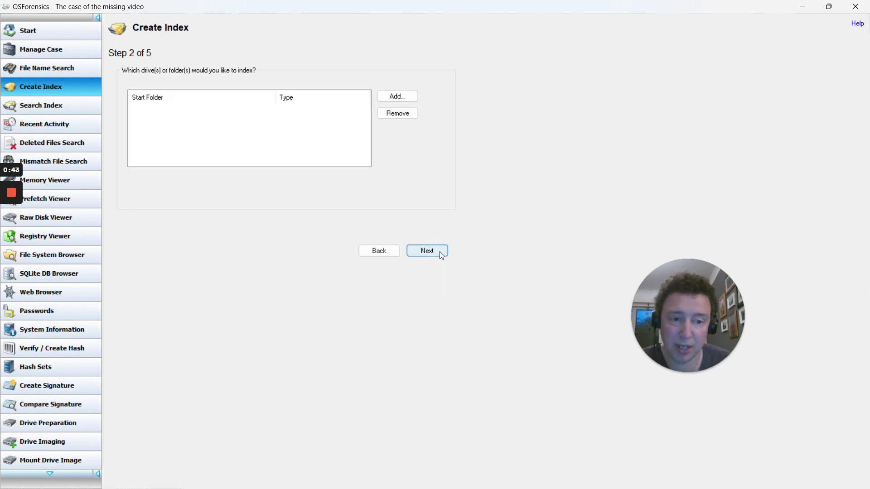
Add the whole hellokitty:\ drive, indexing both files and unallocated clusters.
{"action": "left_click", "coordinate": [394, 101]}
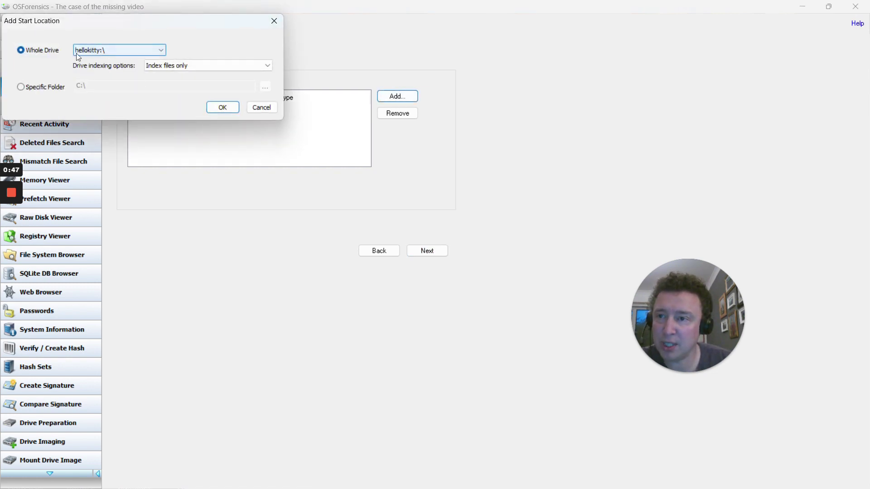
{"action": "left_click", "coordinate": [108, 51]}
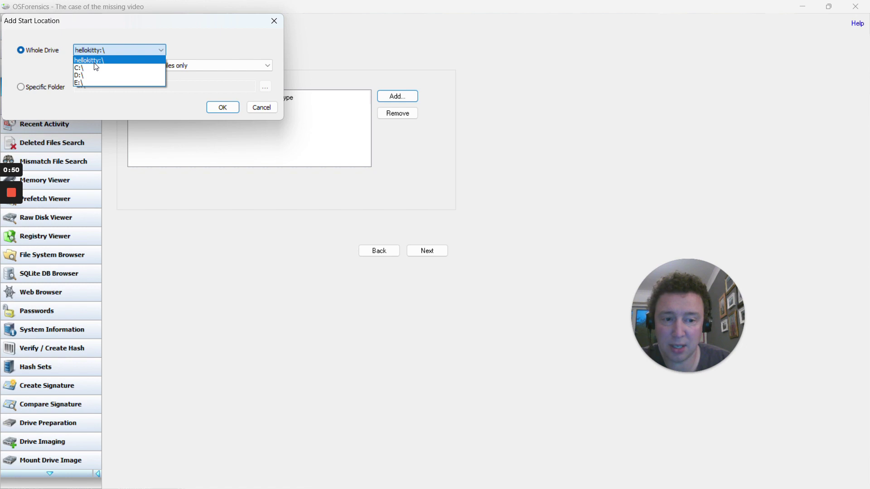
{"action": "left_click", "coordinate": [93, 62]}
{"action": "left_click", "coordinate": [178, 63]}
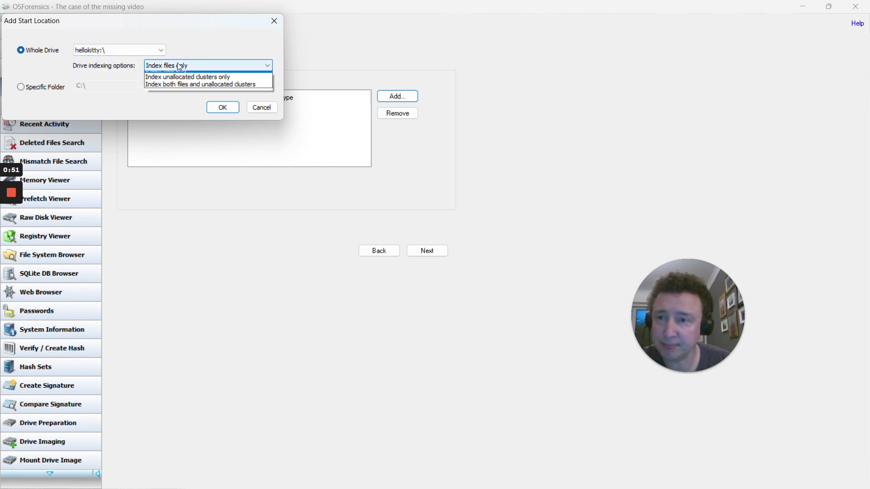
{"action": "left_click", "coordinate": [177, 90]}
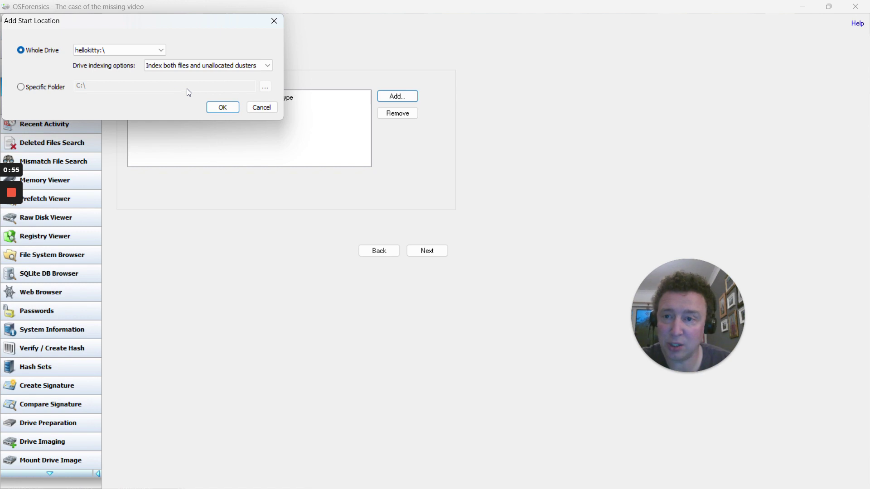
{"action": "left_click", "coordinate": [235, 109]}
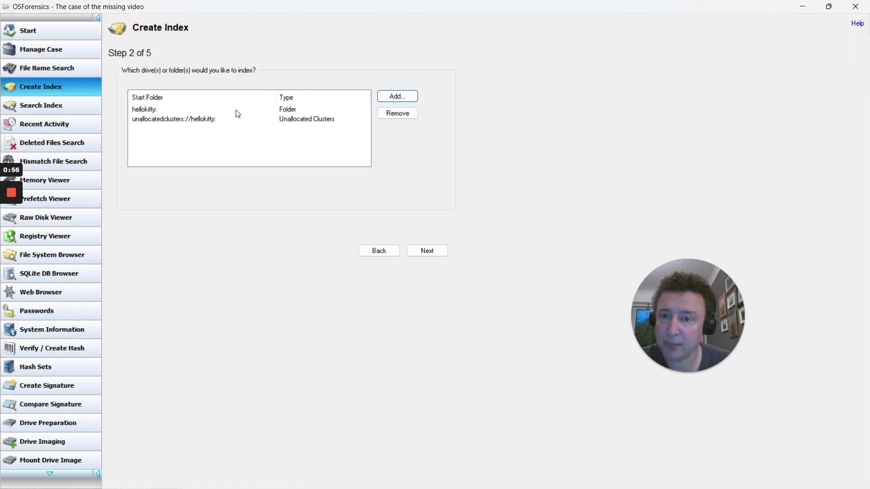
Check the hellokitty and unallocated clusters entries, then continue to the index title step.
{"action": "left_click", "coordinate": [145, 109]}
{"action": "left_click", "coordinate": [149, 119]}
{"action": "left_click", "coordinate": [145, 107]}
{"action": "left_click", "coordinate": [152, 119]}
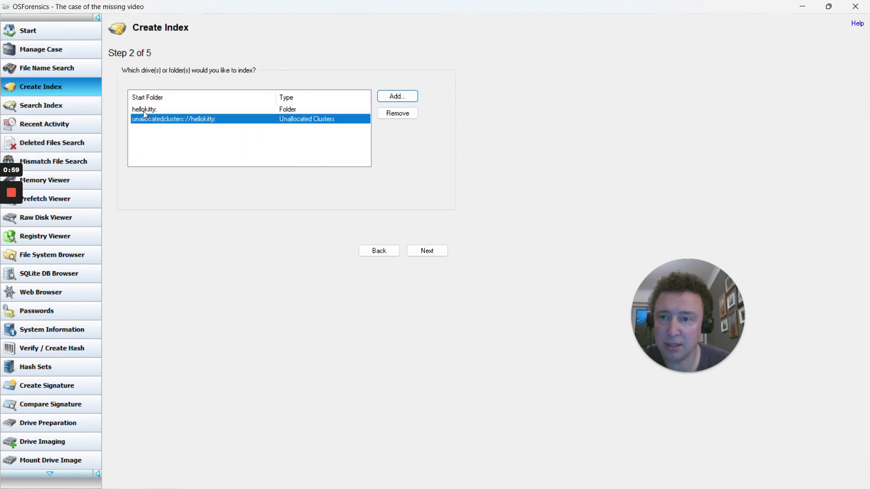
{"action": "left_click", "coordinate": [143, 109]}
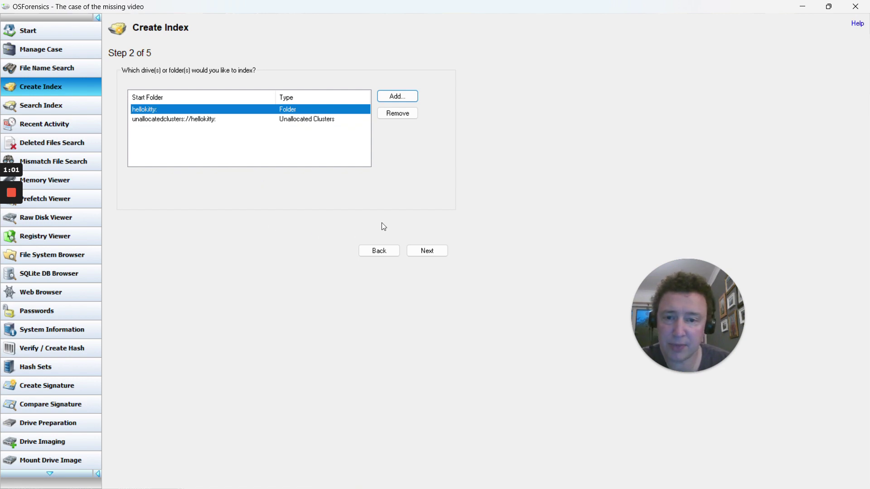
{"action": "left_click", "coordinate": [431, 253]}
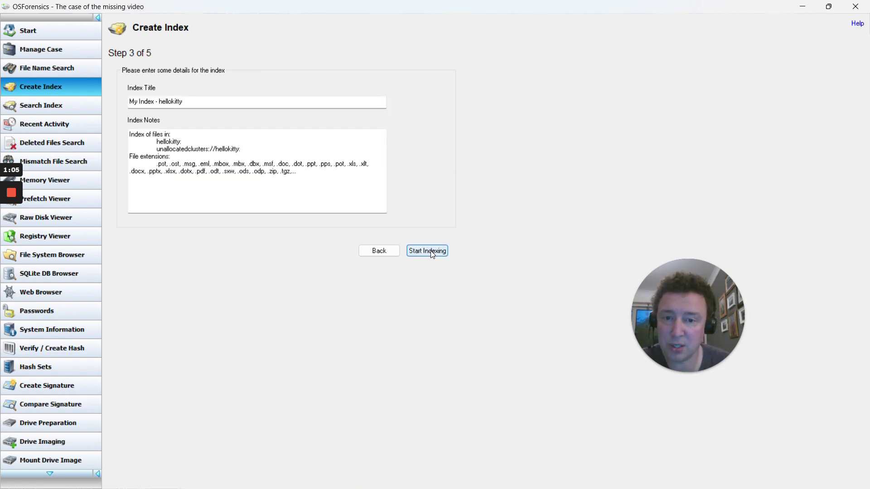
Build the hellokitty index (12 files, 1 error) and dismiss the indexing finished warning.
{"action": "left_click", "coordinate": [432, 252]}
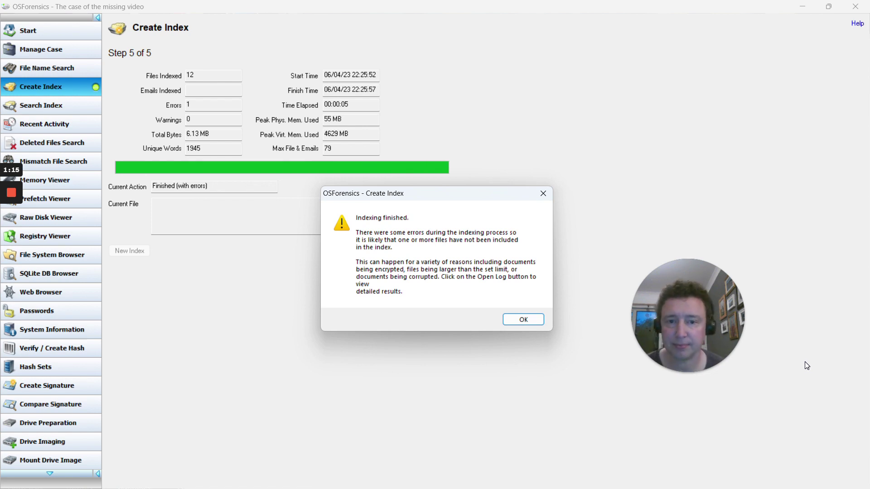
{"action": "mouse_move", "coordinate": [409, 195]}
{"action": "left_mouse_down"}
{"action": "mouse_move", "coordinate": [460, 177]}
{"action": "mouse_move", "coordinate": [418, 195]}
{"action": "left_mouse_up"}
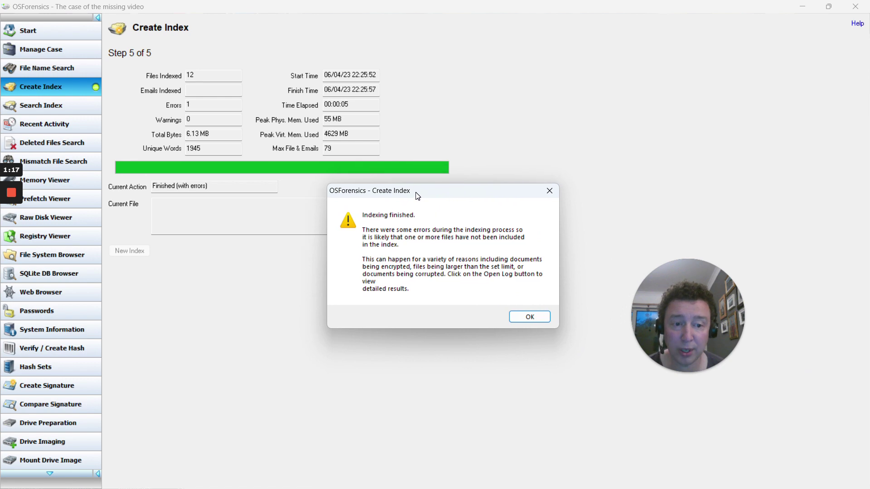
{"action": "left_click", "coordinate": [528, 318]}
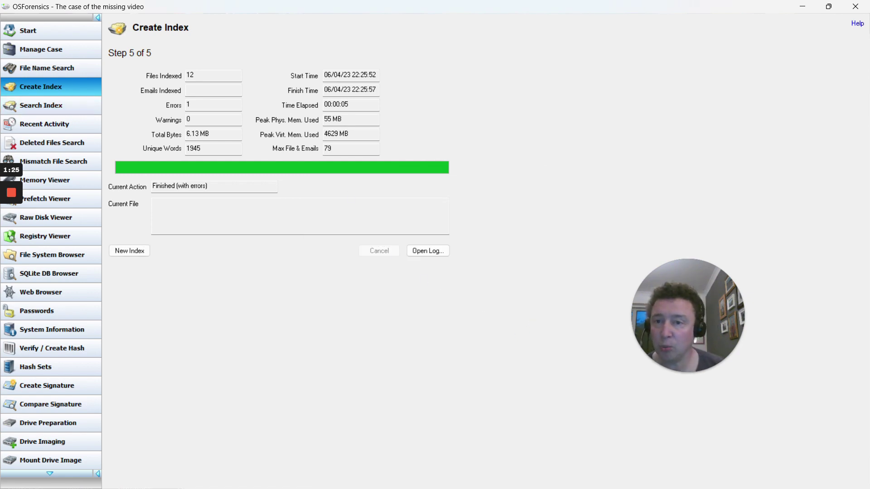
{"action": "left_click", "coordinate": [38, 106]}
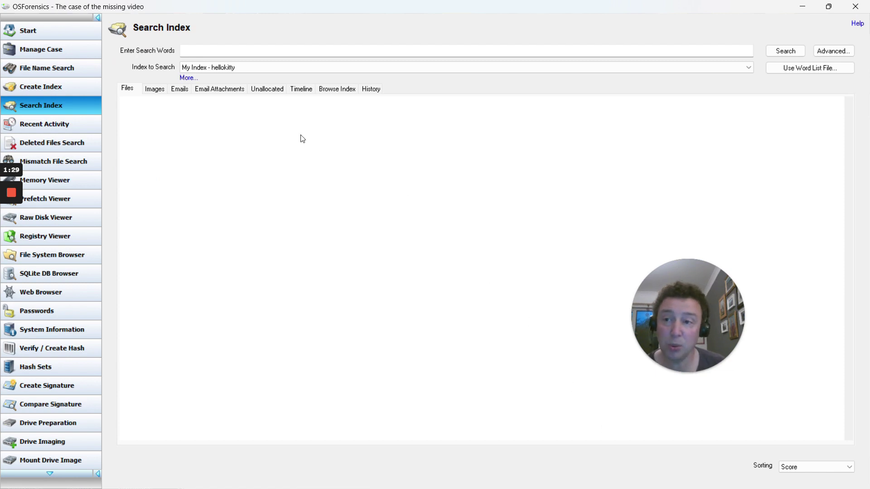
Point the Search Index page at 'My Index - hellokitty'.
{"action": "left_click", "coordinate": [31, 90]}
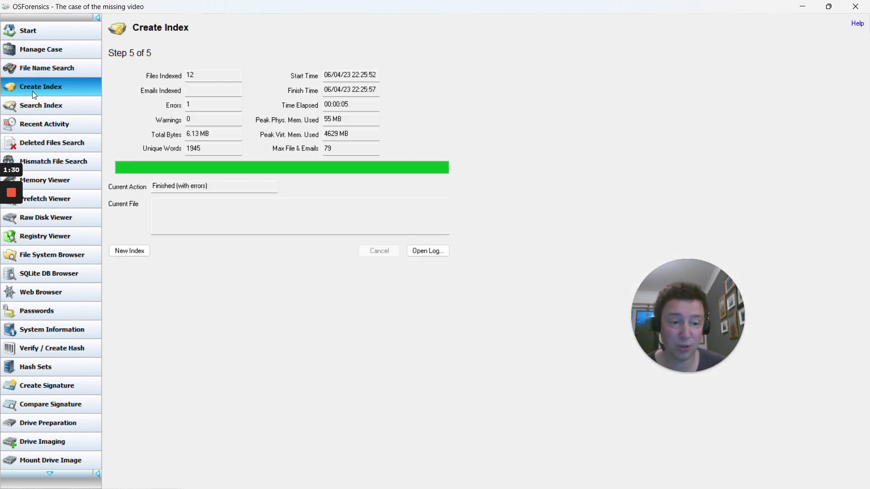
{"action": "left_click", "coordinate": [50, 113]}
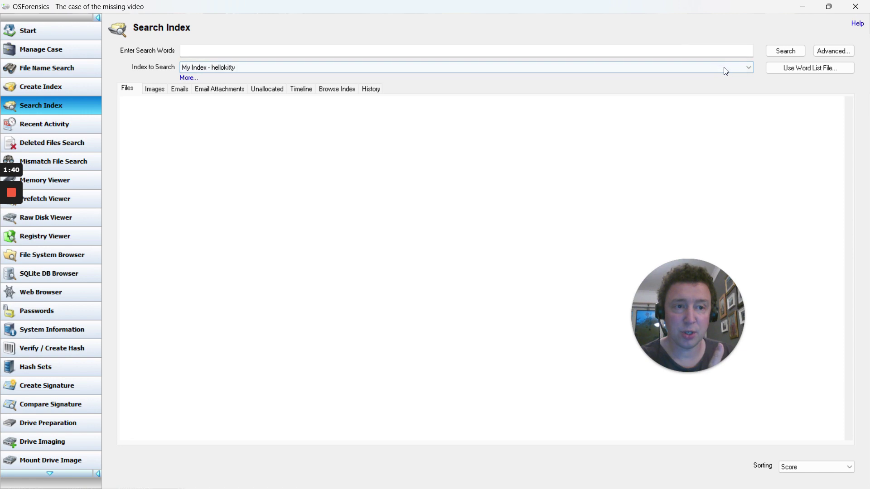
{"action": "left_click", "coordinate": [741, 67]}
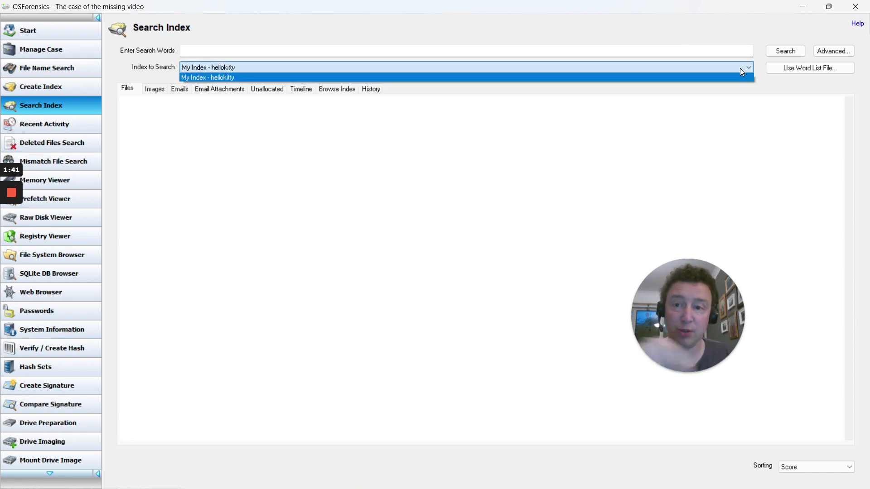
{"action": "left_click", "coordinate": [219, 77]}
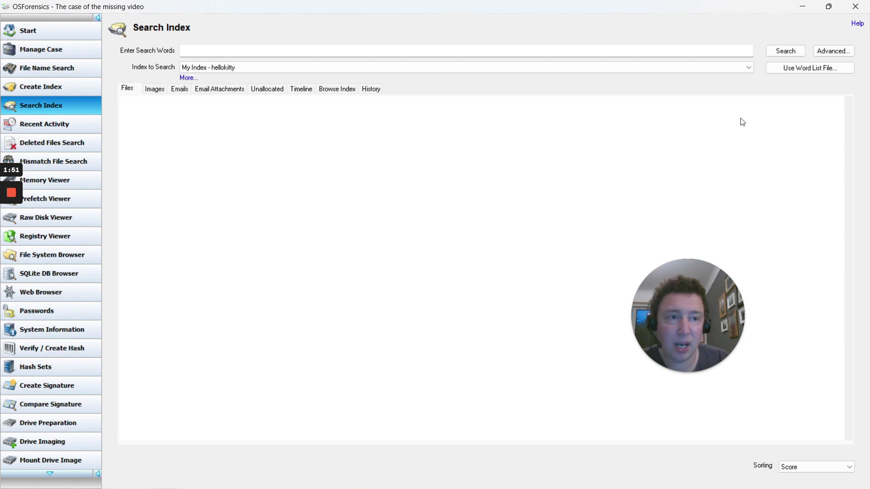
Search the whole index and preview the WPSettings.dat result in the file viewer.
{"action": "left_click", "coordinate": [786, 50]}
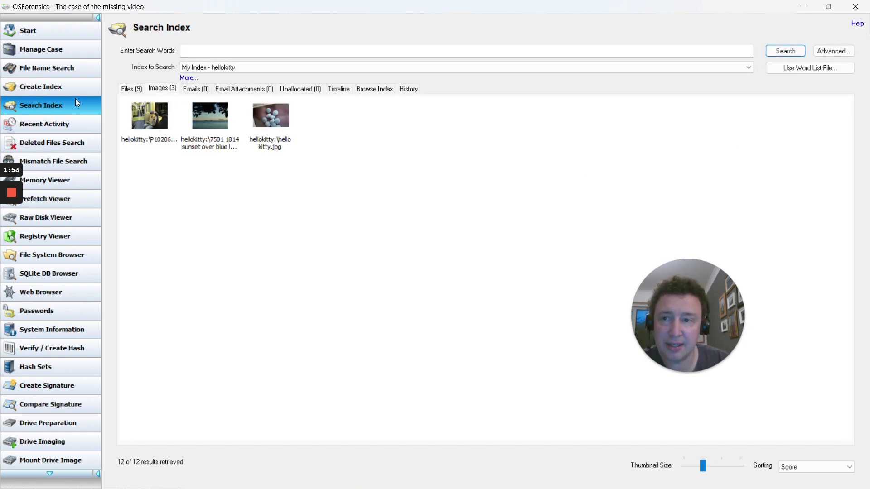
{"action": "left_click", "coordinate": [131, 89]}
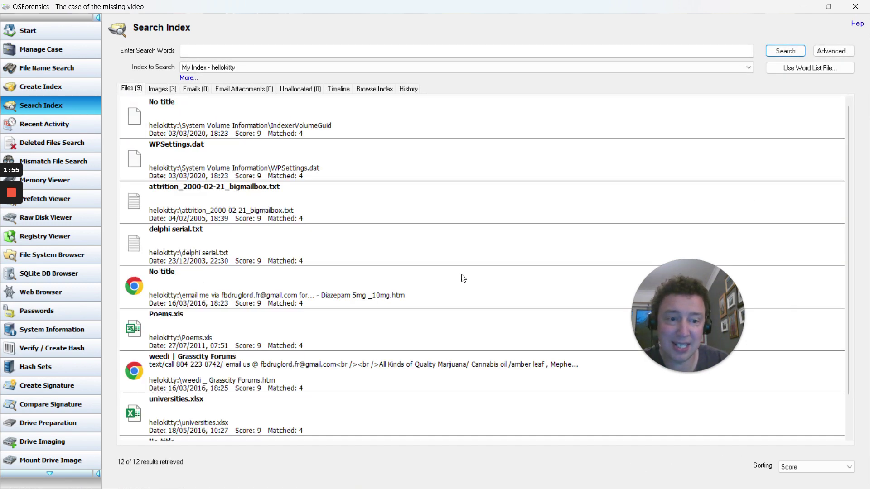
{"action": "left_click", "coordinate": [250, 133]}
{"action": "double_click", "coordinate": [290, 177]}
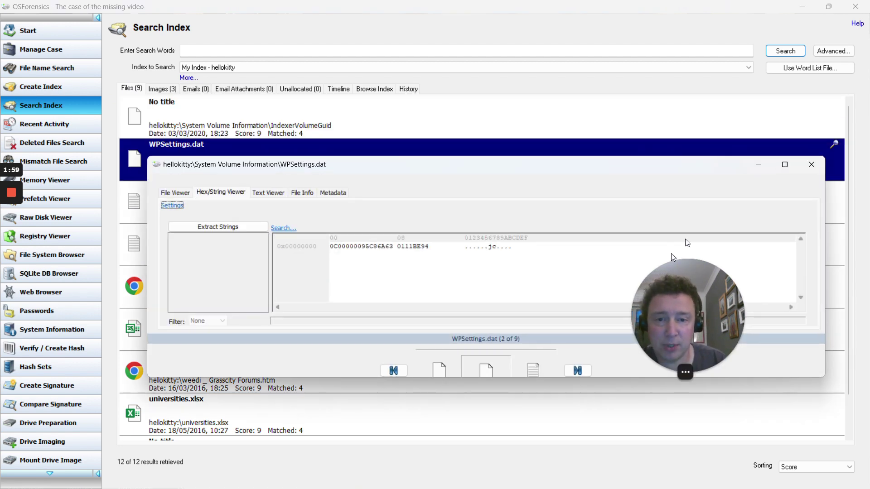
{"action": "left_click", "coordinate": [810, 164]}
Step through the No title, bigmailbox.txt, Diazepam, Poems.xls and Roche Valium results.
{"action": "left_click", "coordinate": [228, 131]}
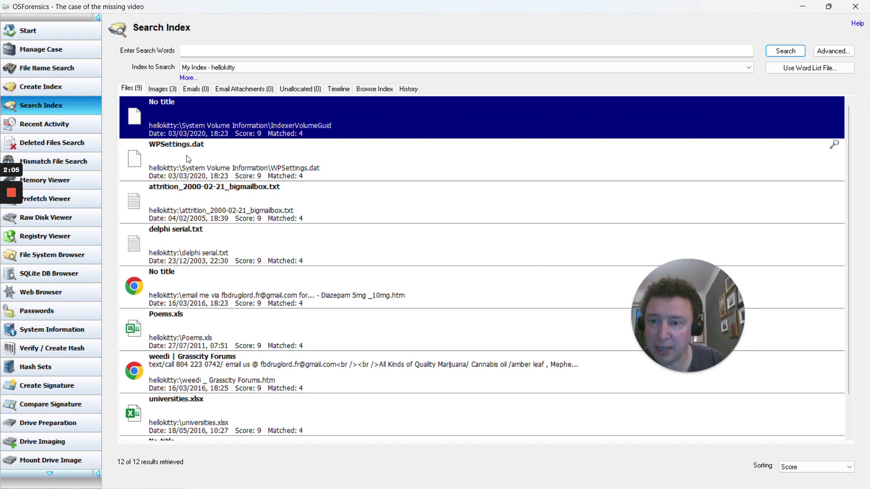
{"action": "left_click", "coordinate": [212, 213]}
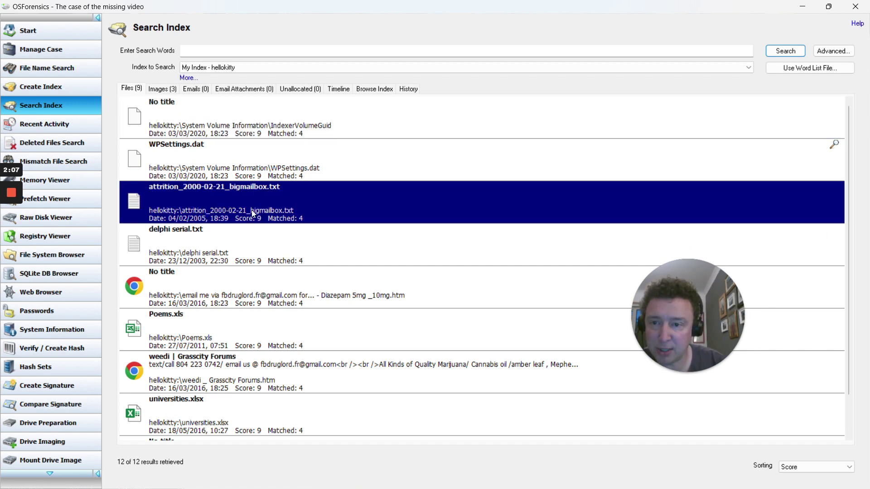
{"action": "left_click", "coordinate": [223, 296]}
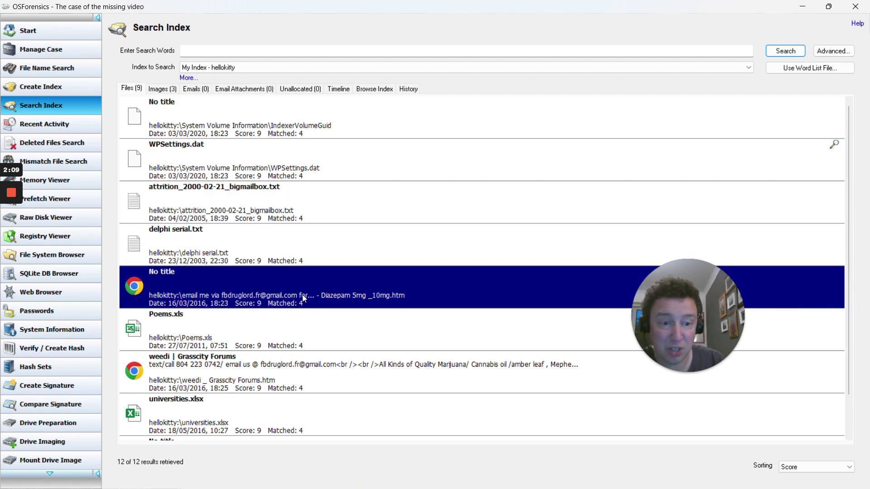
{"action": "scroll", "coordinate": [245, 285], "scroll_direction": "down", "scroll_amount": 1}
{"action": "left_click", "coordinate": [192, 288]}
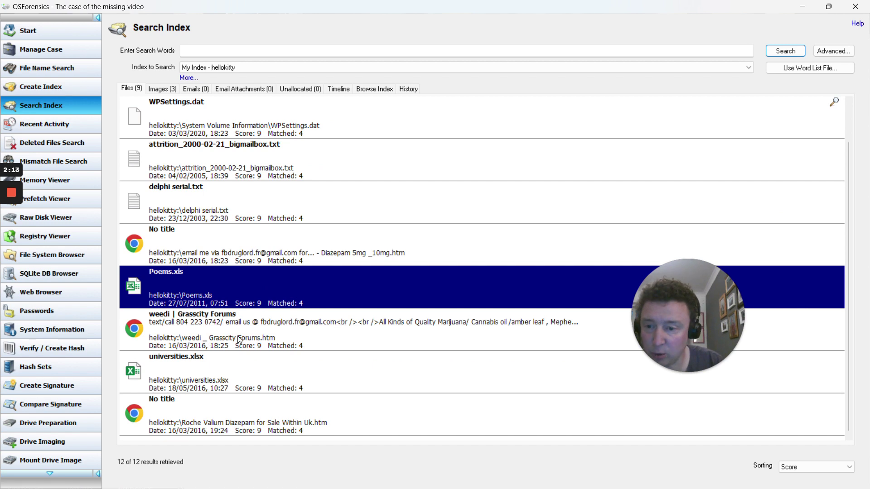
{"action": "left_click", "coordinate": [251, 415]}
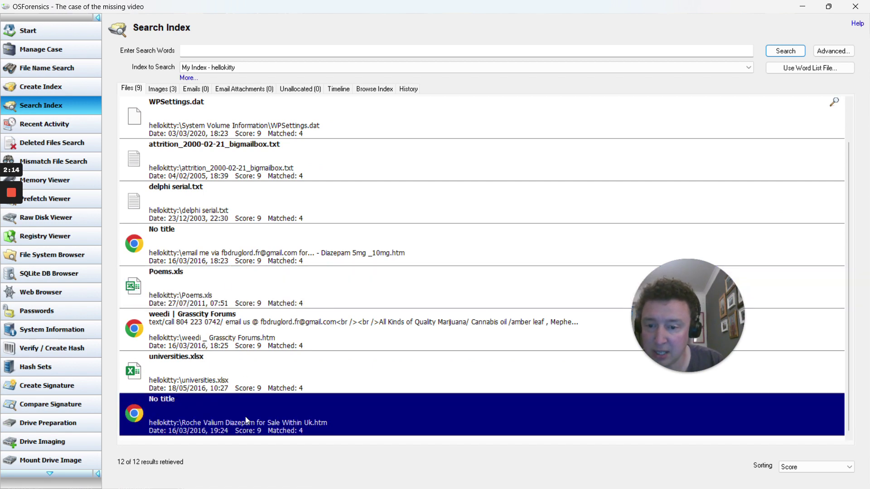
Show the Images (3) thumbnails and click through the three pictures, including the sunset.
{"action": "left_click", "coordinate": [162, 89]}
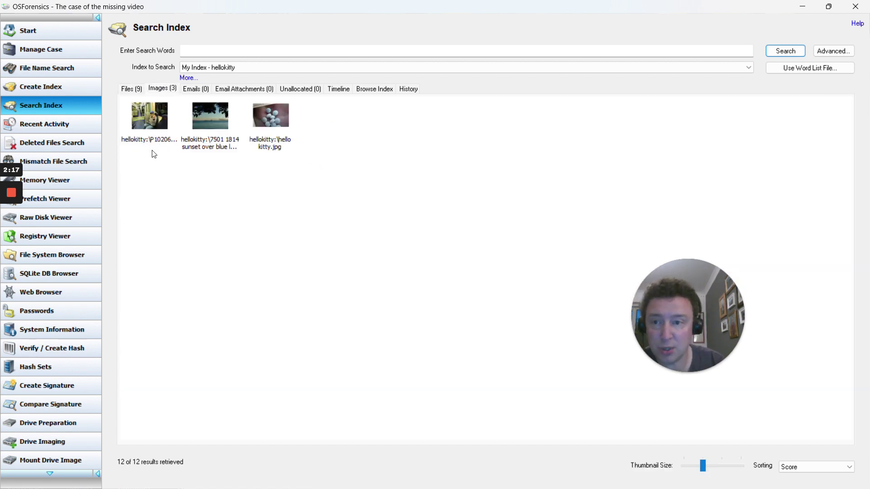
{"action": "left_click", "coordinate": [147, 124]}
{"action": "left_click", "coordinate": [207, 130]}
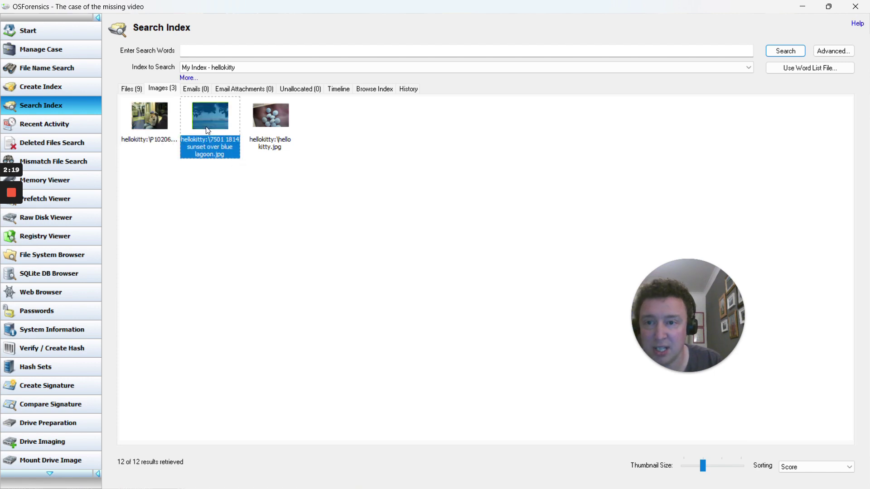
{"action": "left_click", "coordinate": [279, 131]}
{"action": "key", "text": "Left"}
{"action": "left_click", "coordinate": [263, 133]}
{"action": "left_click", "coordinate": [293, 176]}
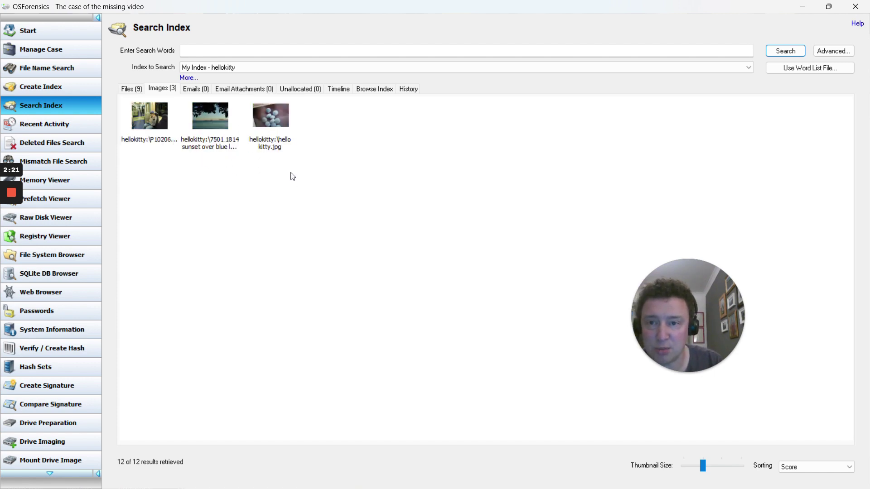
Open 'sunset over blue lagoon' in Photos, zoom in on the horizon and back out, then close it.
{"action": "double_click", "coordinate": [208, 130]}
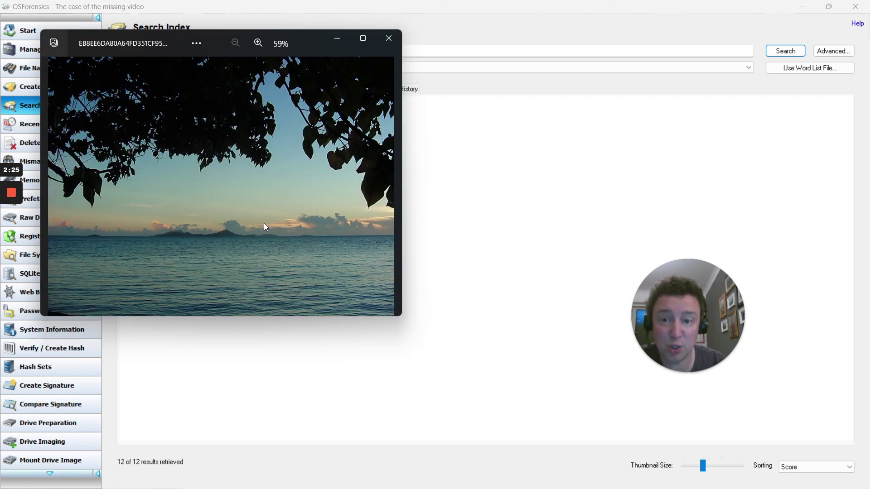
{"action": "scroll", "coordinate": [262, 229], "scroll_direction": "up", "scroll_amount": 8}
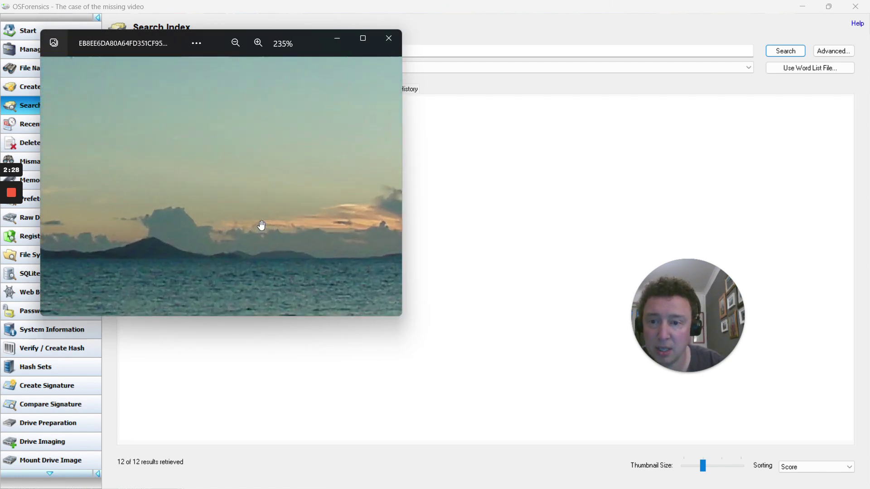
{"action": "scroll", "coordinate": [261, 223], "scroll_direction": "down", "scroll_amount": 8}
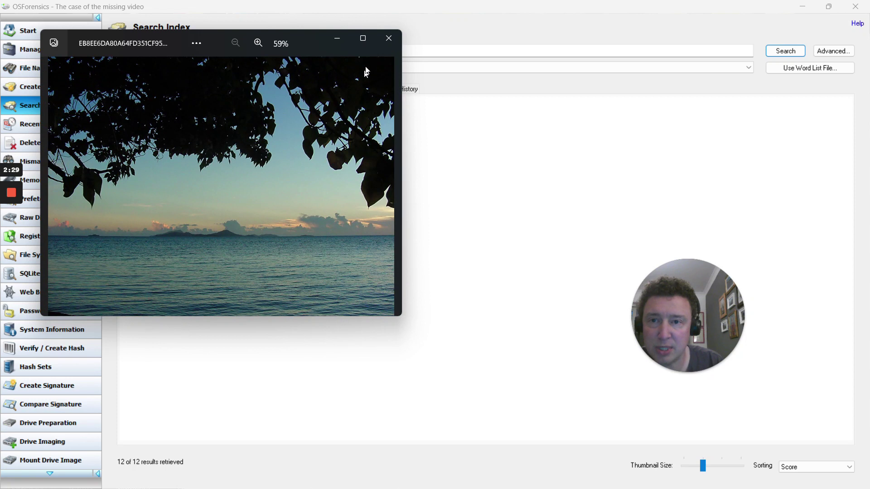
{"action": "left_click", "coordinate": [389, 38]}
Open the sunset image in the Internal Viewer, enlarge it, and mark the JFIF header bytes in hex.
{"action": "right_click", "coordinate": [215, 113]}
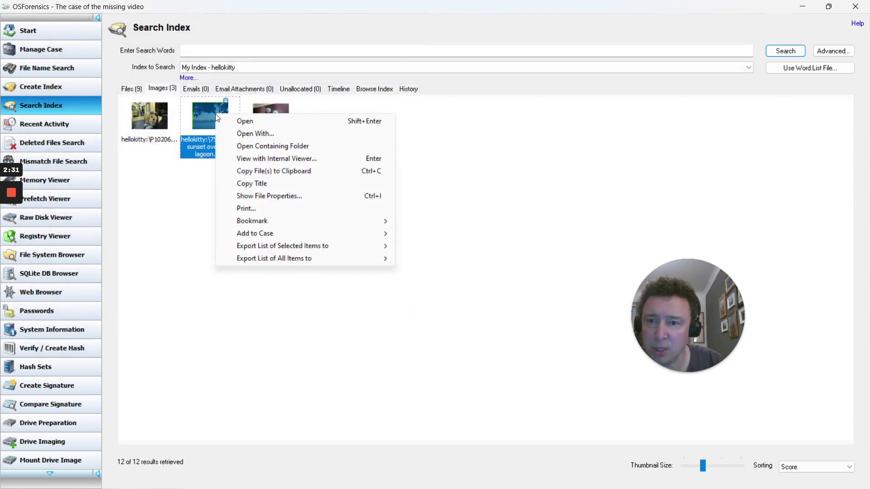
{"action": "left_click", "coordinate": [262, 159]}
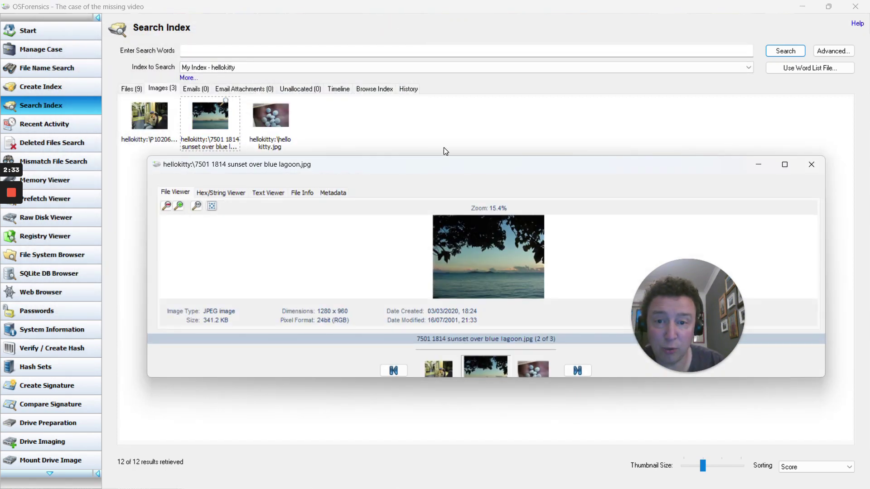
{"action": "left_click_drag", "start_coordinate": [406, 156], "coordinate": [403, 21]}
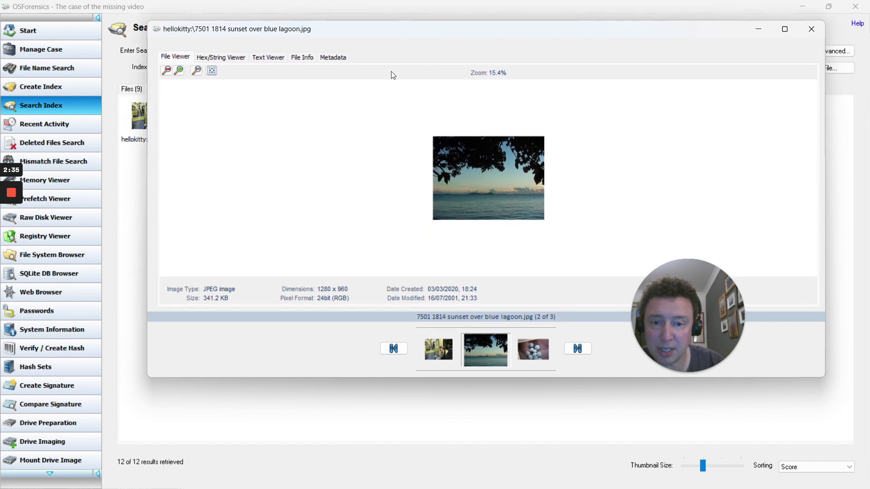
{"action": "left_click_drag", "start_coordinate": [215, 384], "coordinate": [217, 459]}
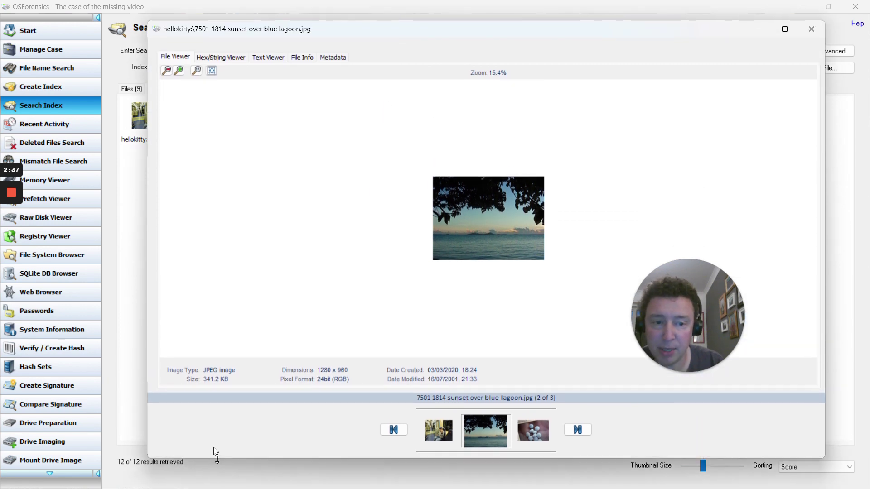
{"action": "left_click", "coordinate": [213, 59]}
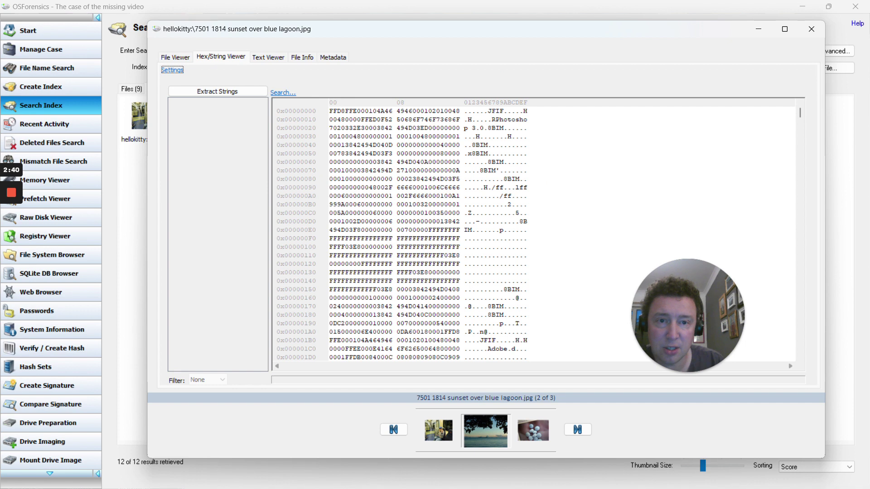
{"action": "left_click", "coordinate": [429, 128]}
{"action": "left_click_drag", "start_coordinate": [376, 111], "coordinate": [413, 111]}
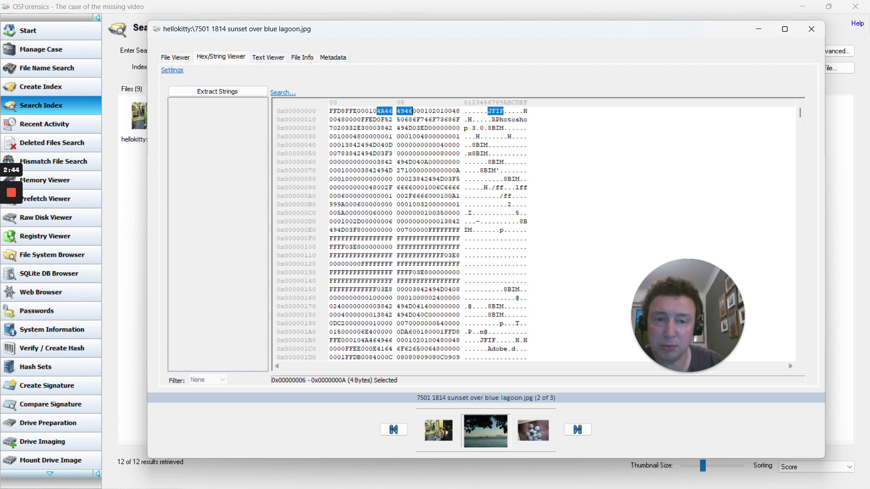
Review the extracted text, then the File Info showing a 1280×960 JPEG of 341 kB.
{"action": "left_click", "coordinate": [266, 58]}
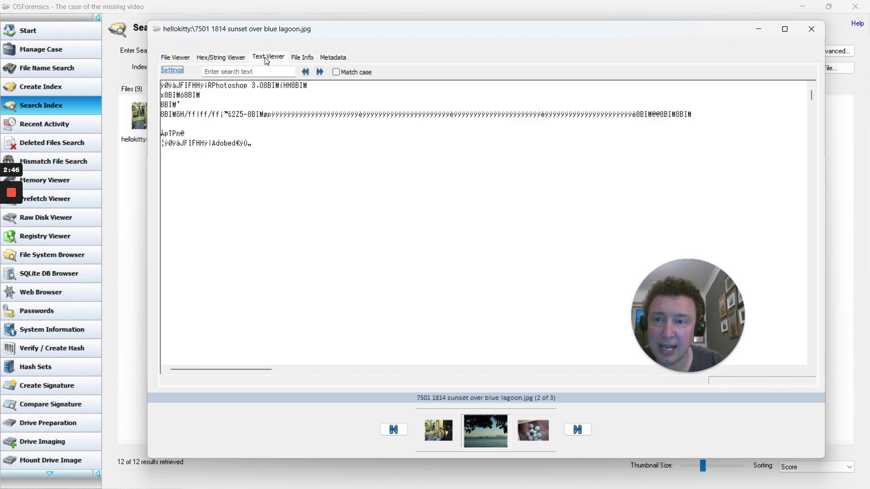
{"action": "key", "text": "ctrl+a"}
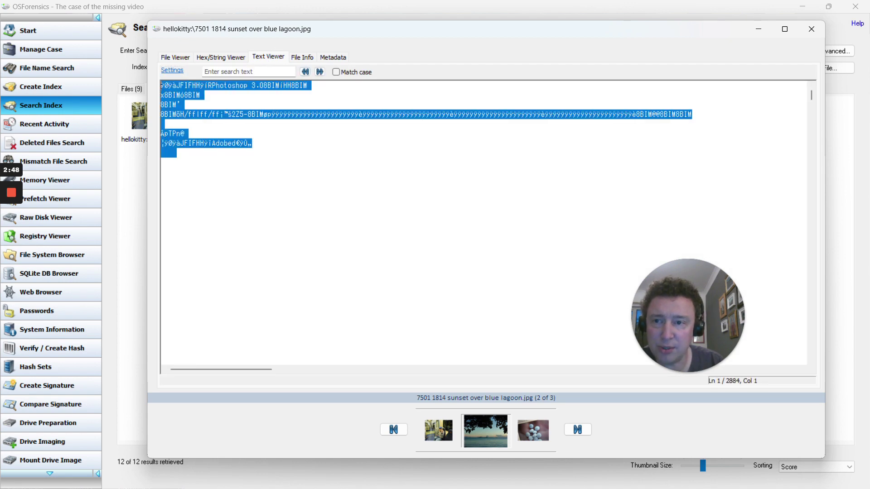
{"action": "left_click", "coordinate": [177, 153]}
{"action": "left_click_drag", "start_coordinate": [812, 97], "coordinate": [789, 83]}
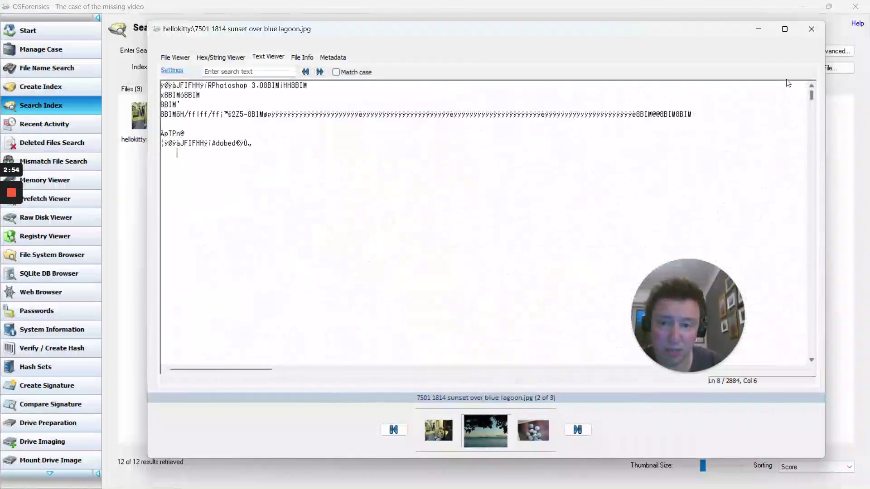
{"action": "left_click", "coordinate": [297, 60]}
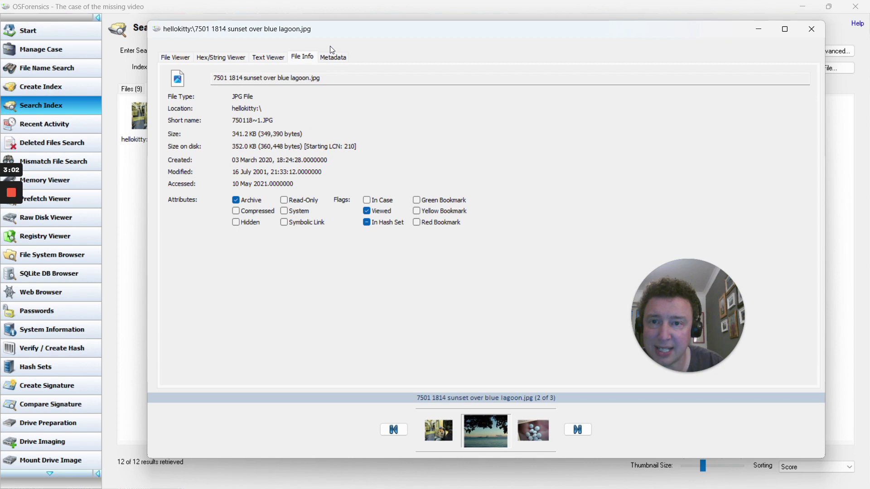
{"action": "left_click", "coordinate": [336, 61]}
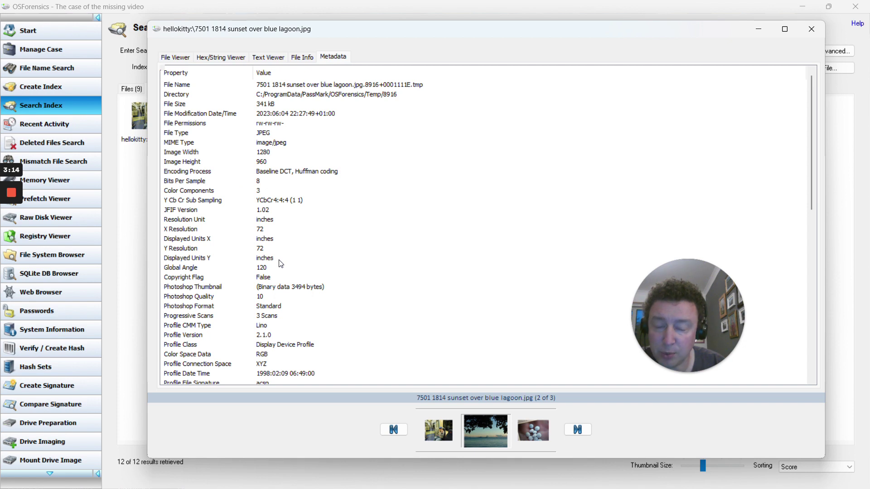
Scroll to the end of the sunset image's metadata list and back up, then close the viewer.
{"action": "scroll", "coordinate": [281, 263], "scroll_direction": "down", "scroll_amount": 5}
{"action": "scroll", "coordinate": [281, 263], "scroll_direction": "down", "scroll_amount": 3}
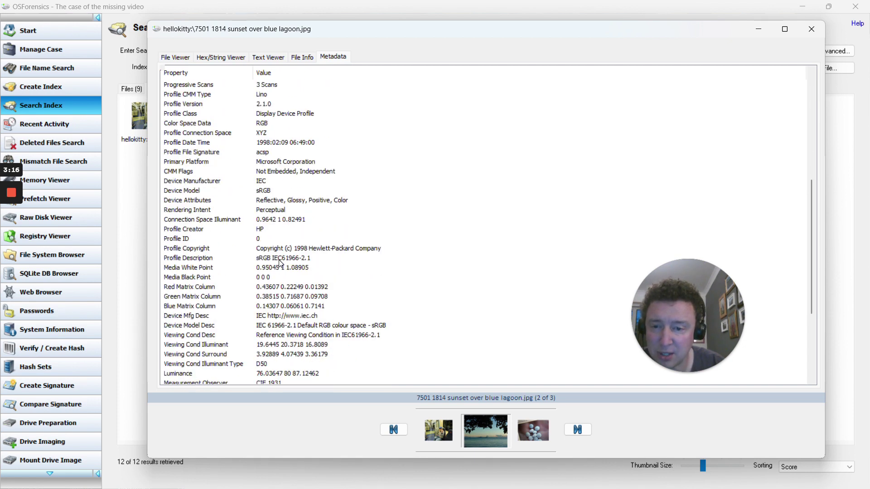
{"action": "scroll", "coordinate": [281, 263], "scroll_direction": "down", "scroll_amount": 3}
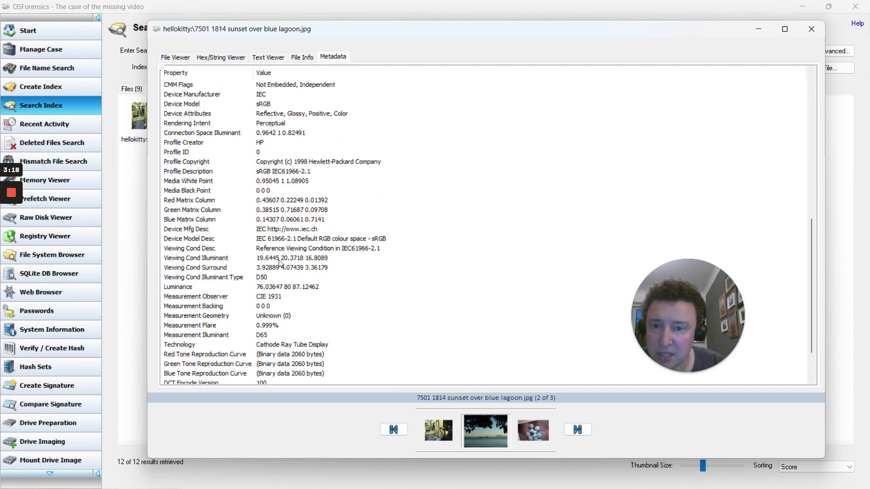
{"action": "scroll", "coordinate": [280, 263], "scroll_direction": "down", "scroll_amount": 2}
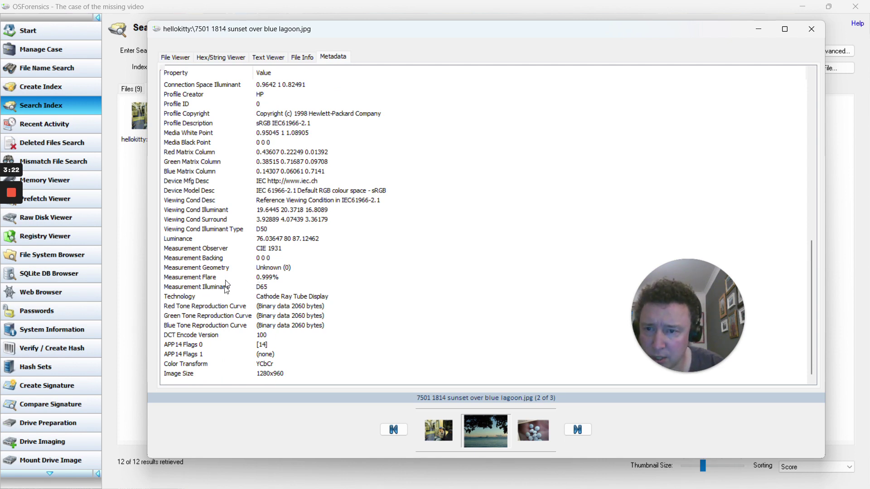
{"action": "scroll", "coordinate": [229, 267], "scroll_direction": "up", "scroll_amount": 2}
{"action": "scroll", "coordinate": [229, 267], "scroll_direction": "up", "scroll_amount": 9}
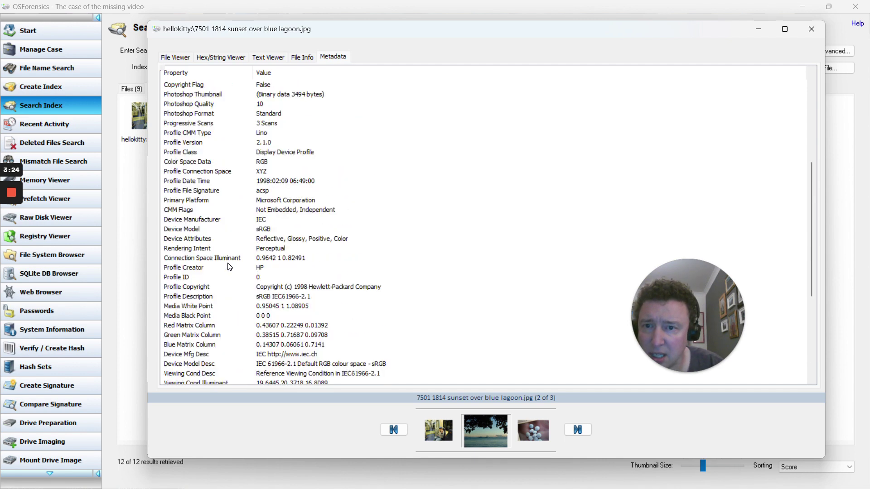
{"action": "scroll", "coordinate": [228, 267], "scroll_direction": "up", "scroll_amount": 2}
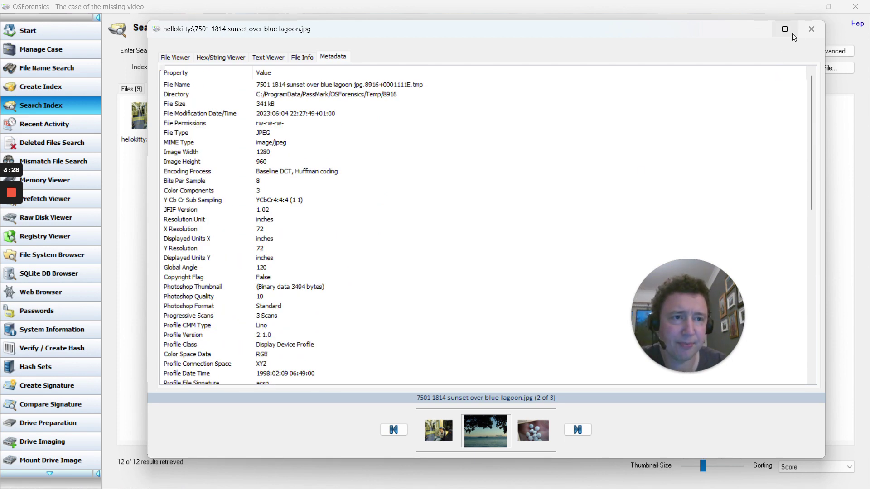
{"action": "left_click", "coordinate": [811, 29]}
Add 'sunset over blue lagoon.jpg' to the case through Add to Case > File(s).
{"action": "left_click", "coordinate": [289, 225]}
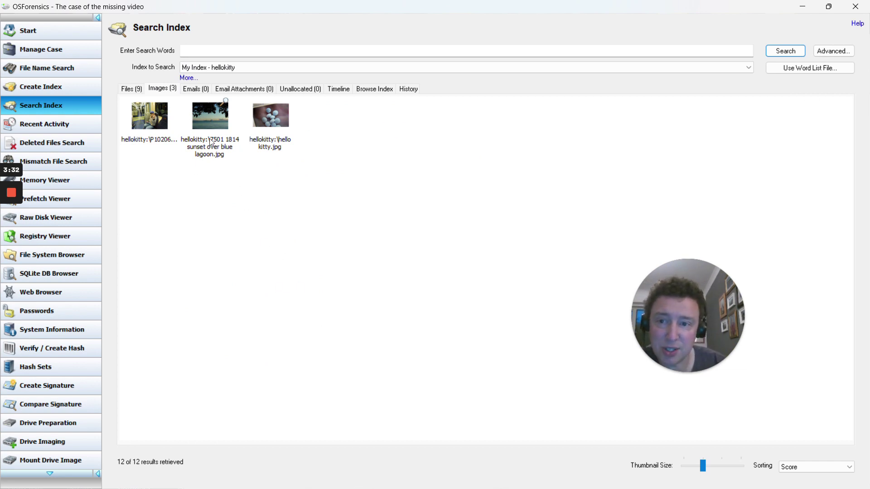
{"action": "right_click", "coordinate": [212, 112]}
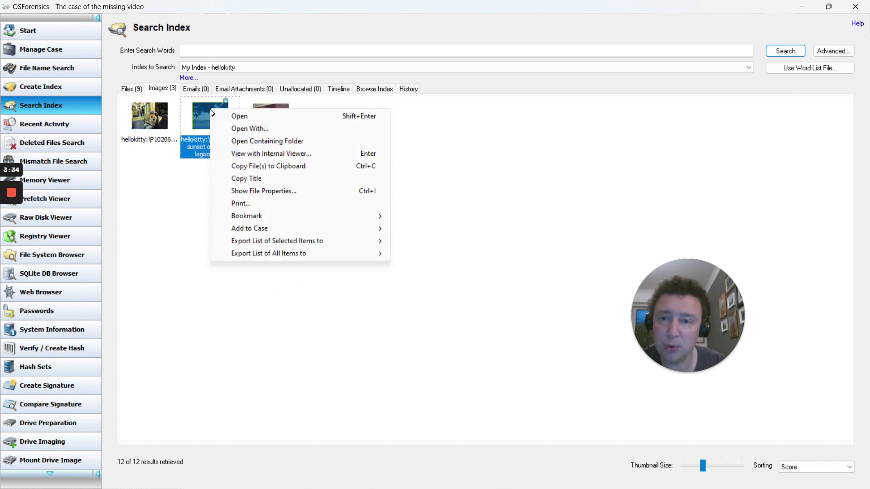
{"action": "mouse_move", "coordinate": [334, 229]}
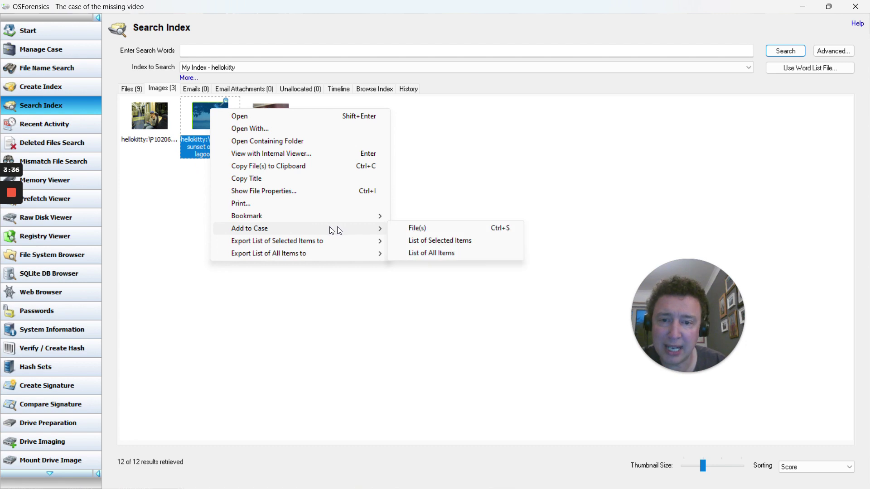
{"action": "left_click", "coordinate": [416, 230]}
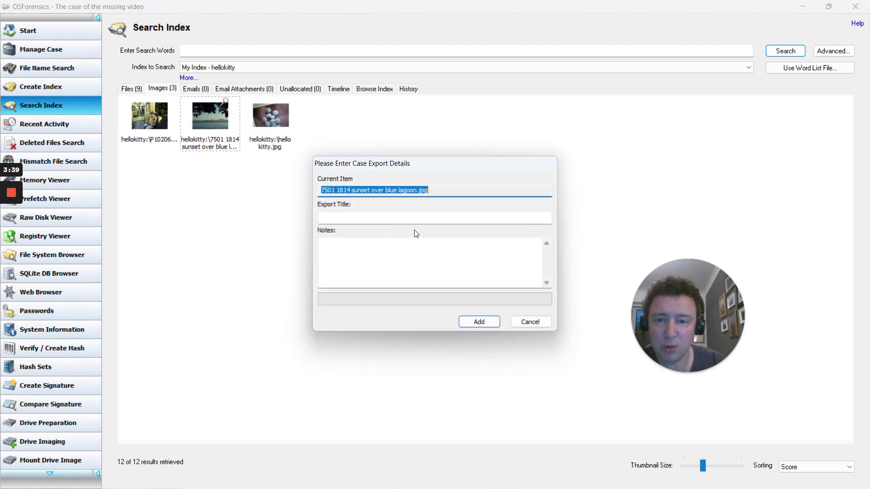
{"action": "left_click", "coordinate": [471, 322]}
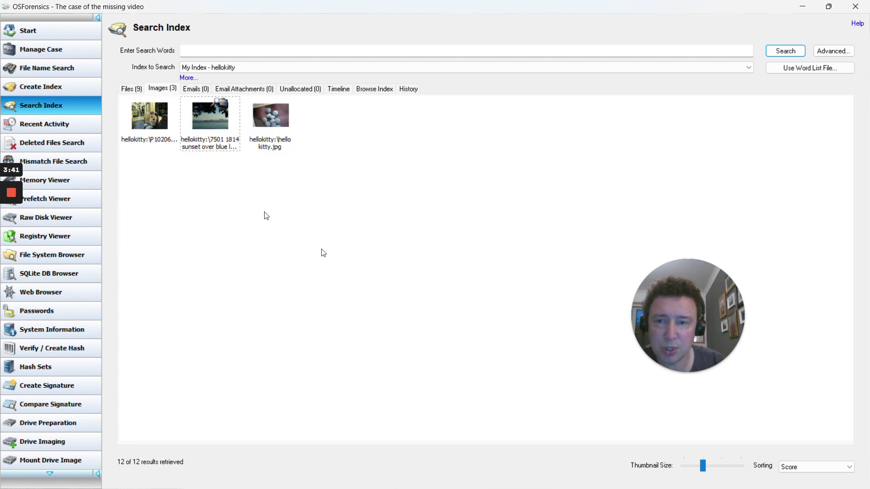
Show the Manage Case page and select the 'sunset over blue lagoon' Index Search item under Case Items.
{"action": "left_click", "coordinate": [39, 48]}
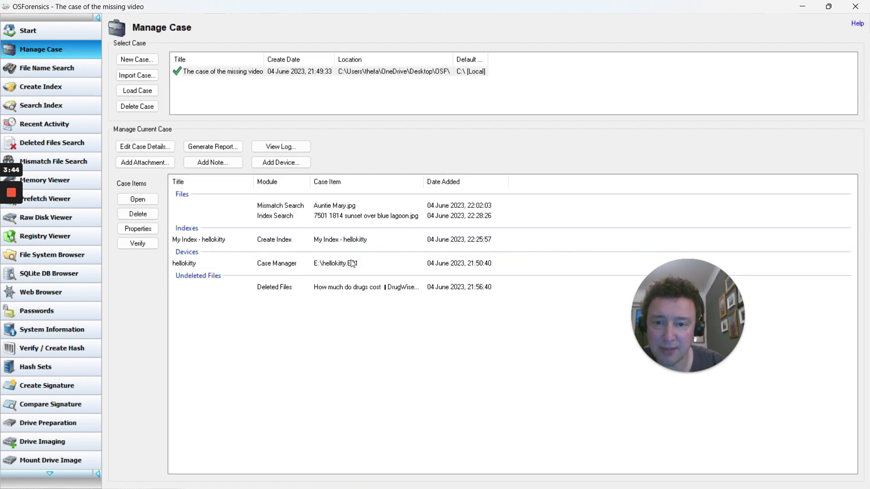
{"action": "left_click", "coordinate": [347, 218]}
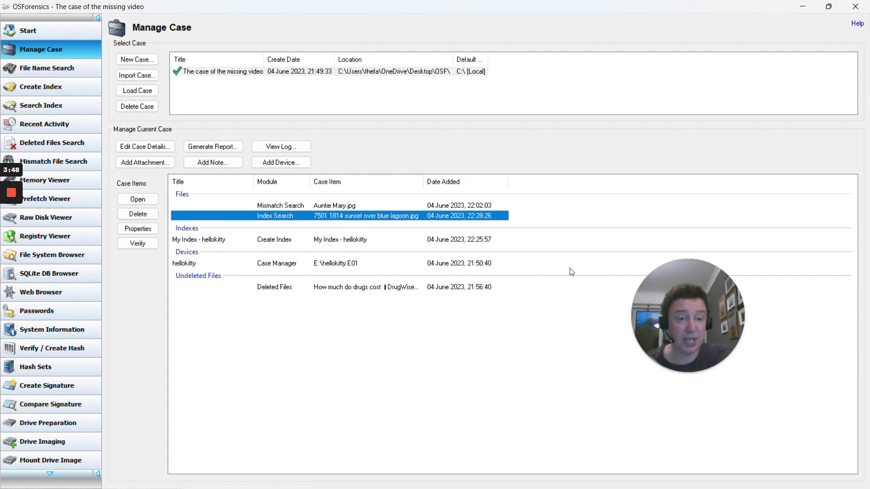